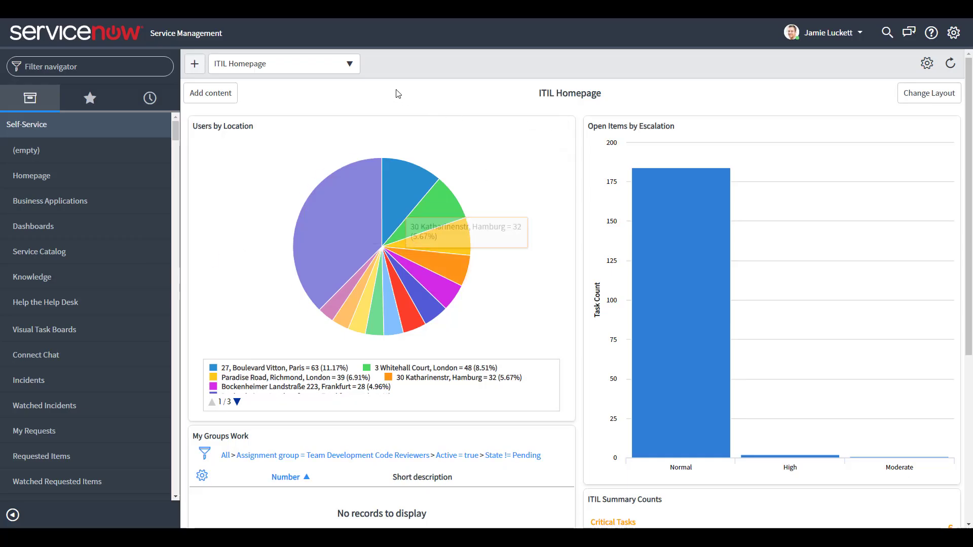
Browse the dashboard list, then open Incidents with the caller and active filters removed.
left_click(349, 65)
scroll(355, 128, "down", 3)
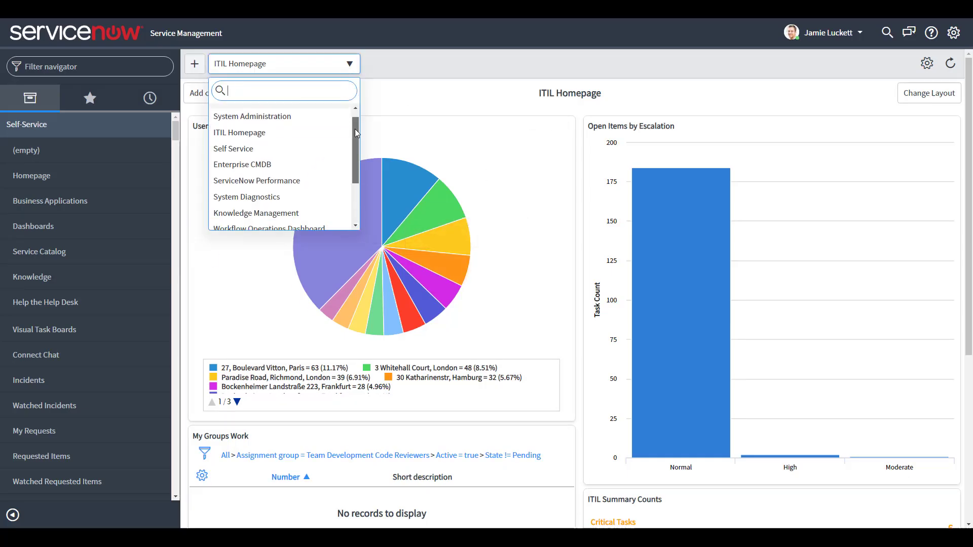
scroll(354, 158, "down", 1)
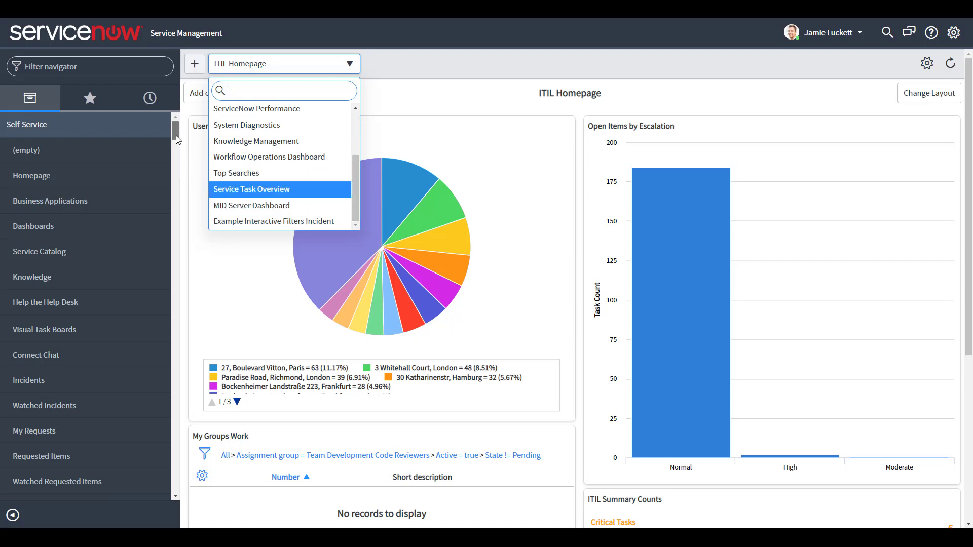
left_click_drag(174, 134, 173, 236)
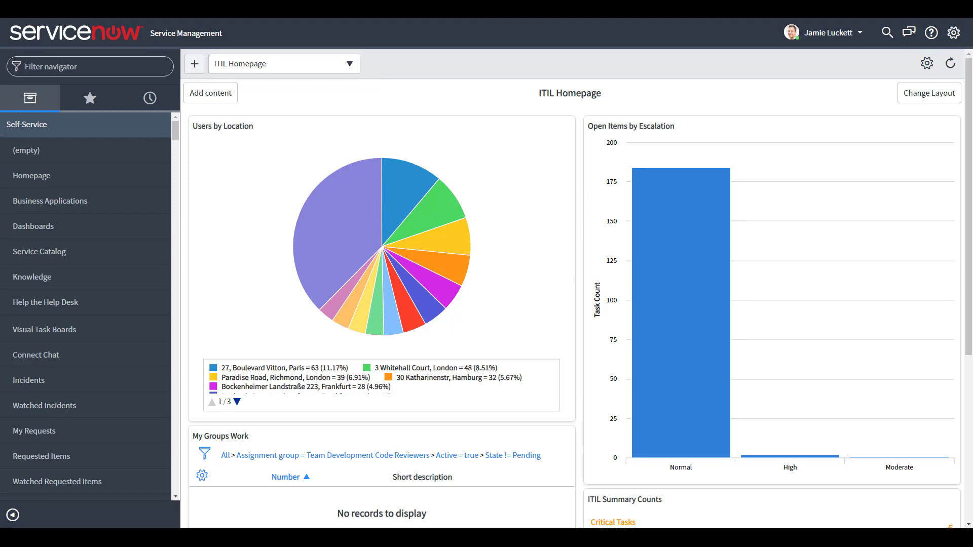
left_click(30, 386)
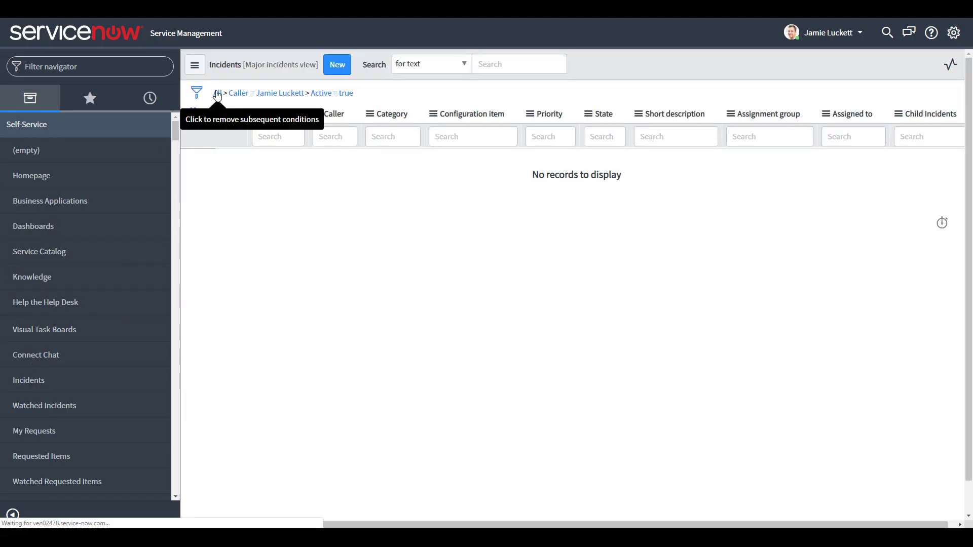
left_click(219, 96)
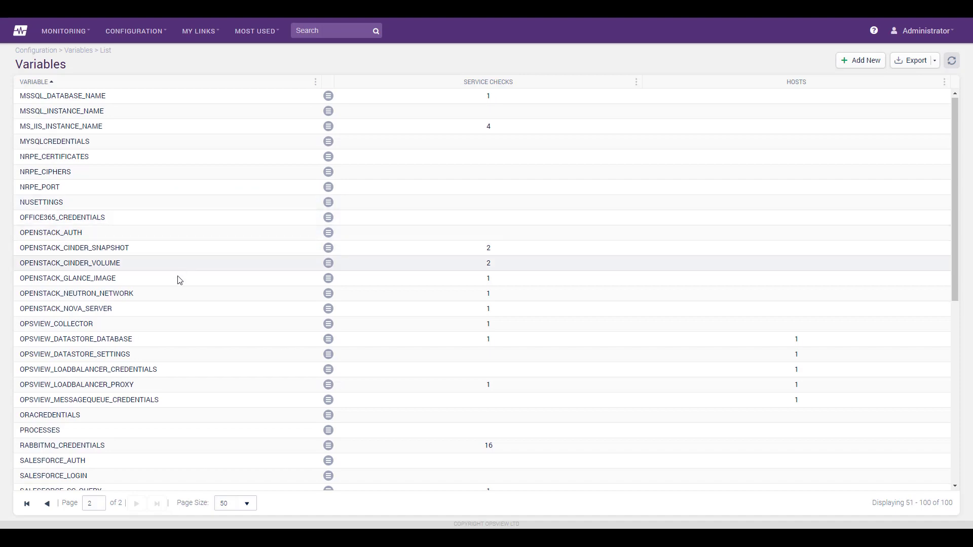
Edit SERVICENOW_SETTINGS, check its username, instance URL and servicenow.yaml arguments, and submit.
scroll(173, 304, "down", 4)
left_click(329, 304)
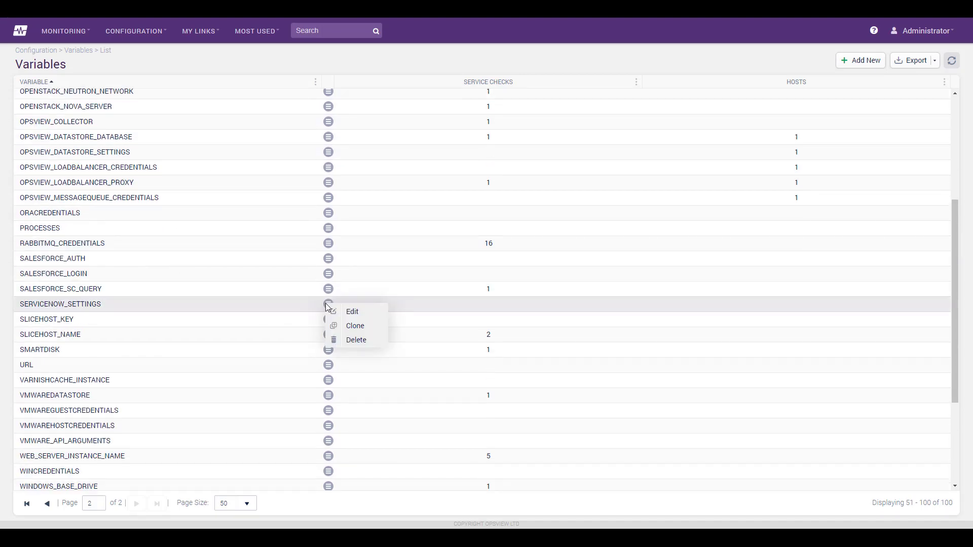
left_click(348, 312)
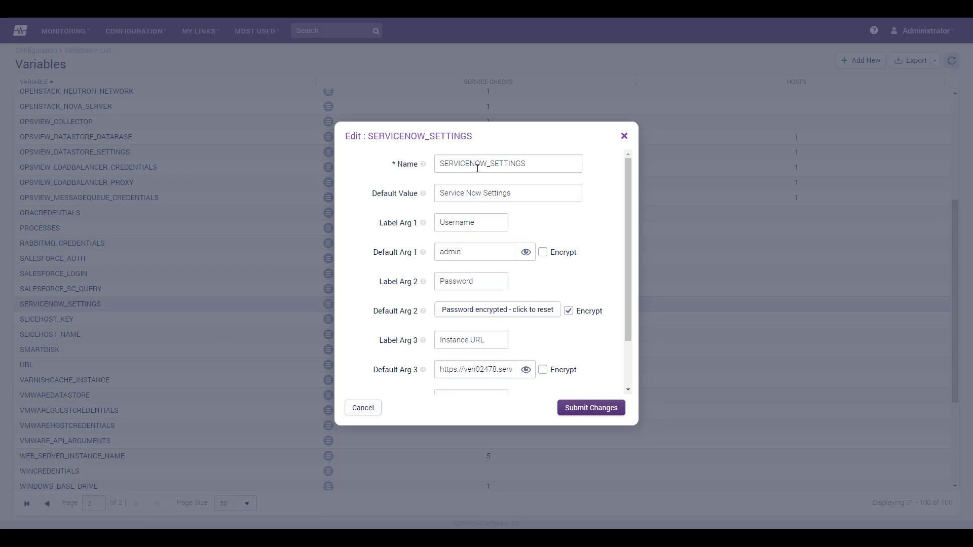
left_click_drag(469, 254, 420, 265)
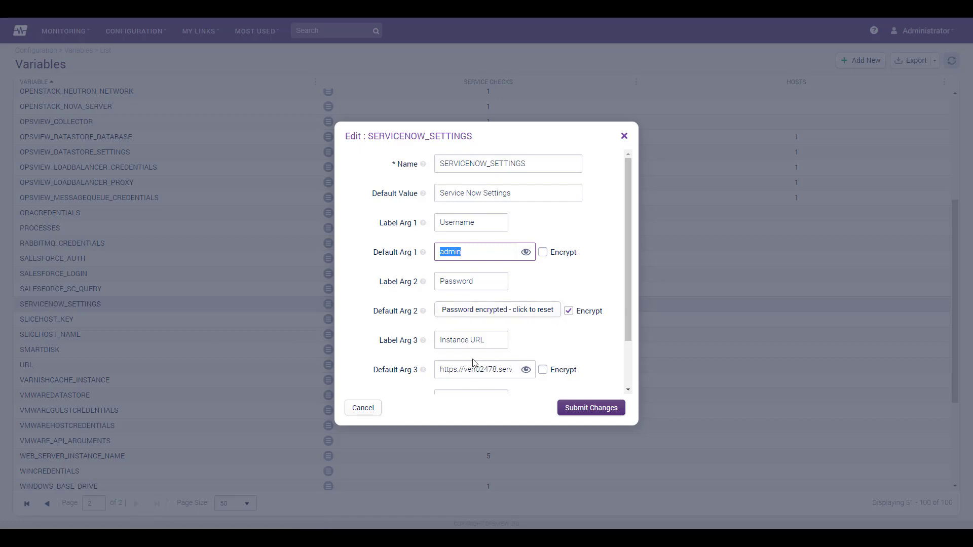
scroll(617, 329, "down", 2)
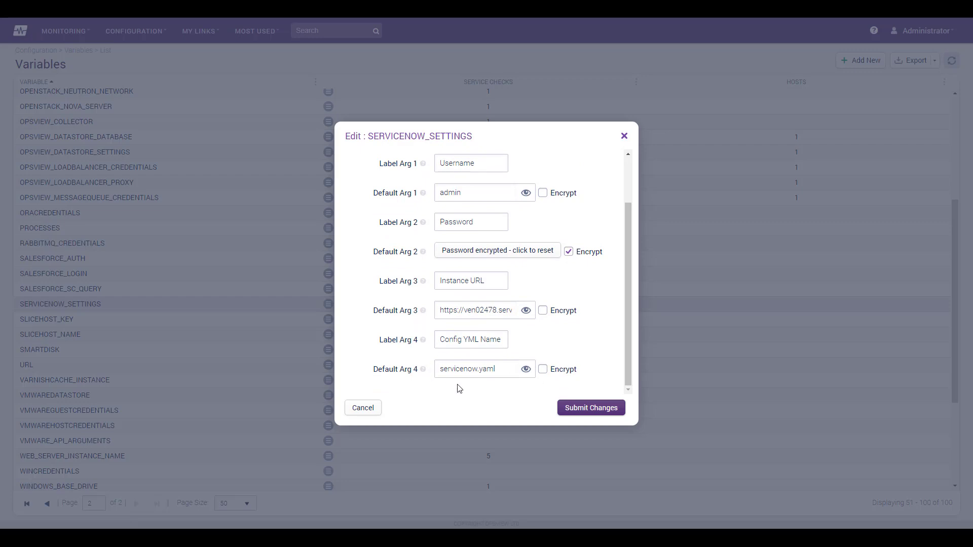
left_click(564, 410)
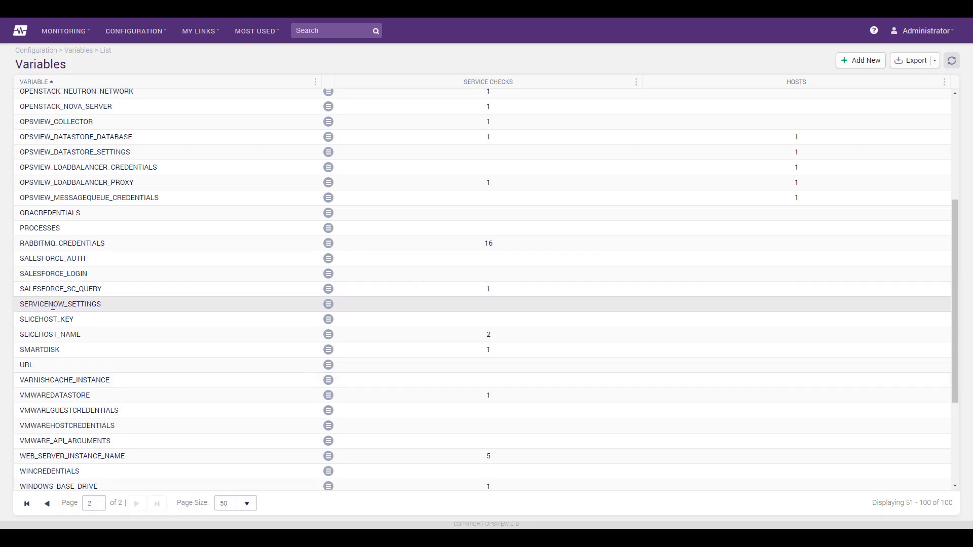
left_click(328, 305)
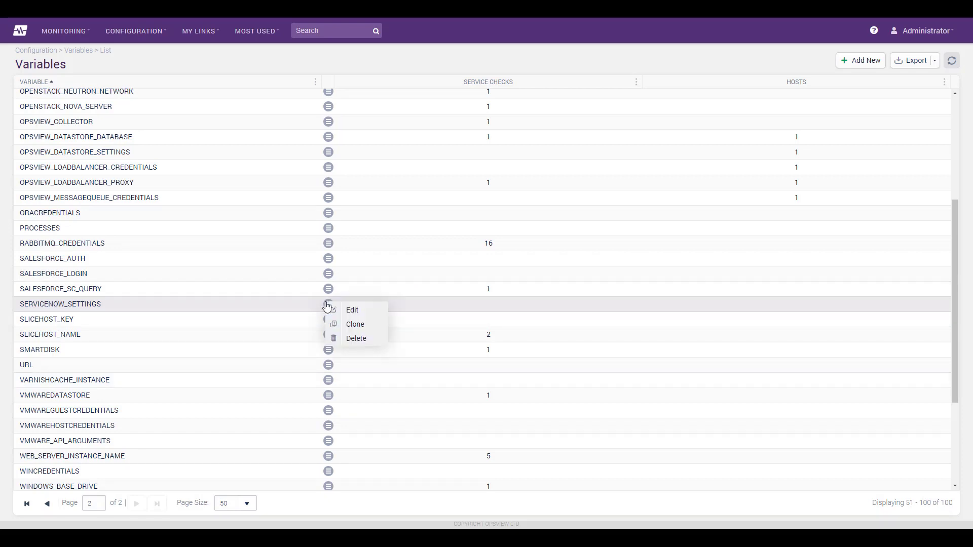
left_click(360, 325)
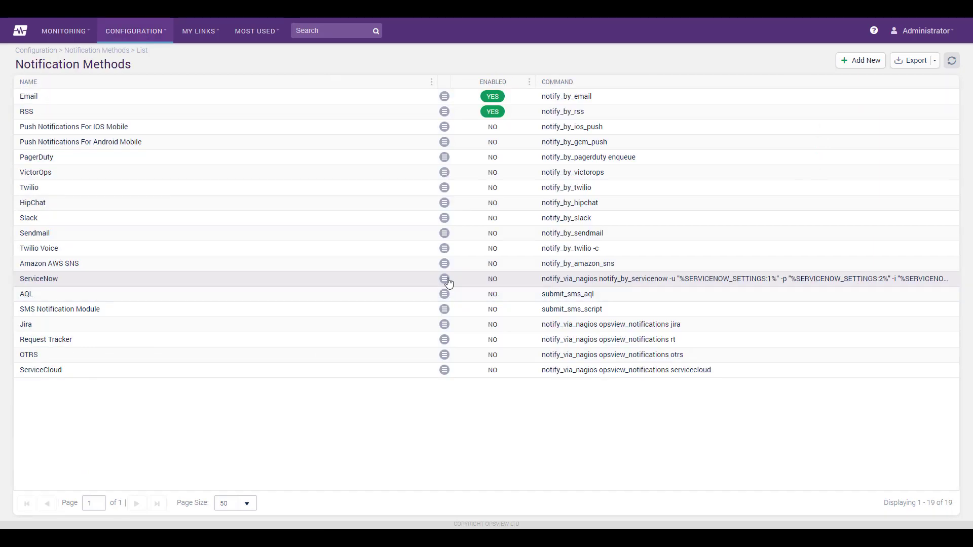
Inspect the ServiceNow notification method's command, enable the method and save it.
left_click(445, 280)
left_click(468, 286)
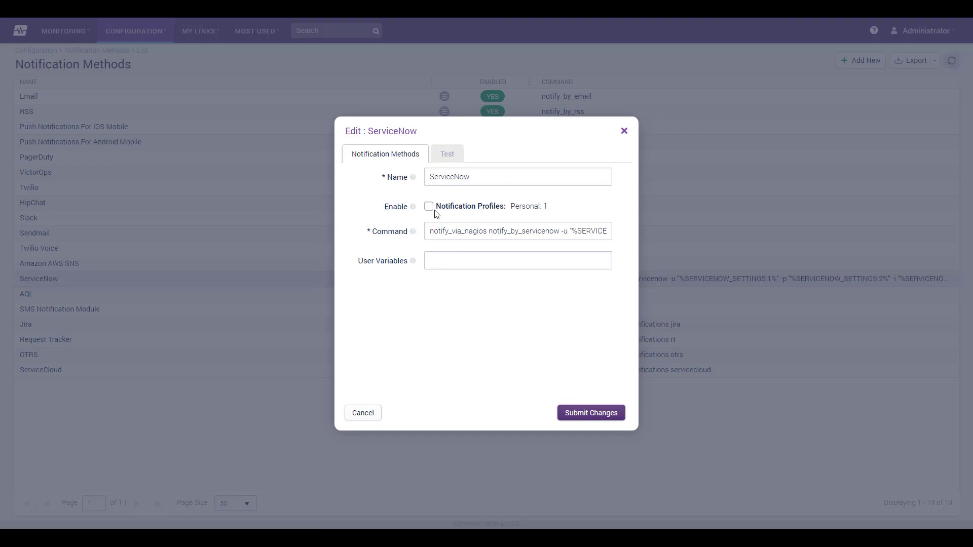
left_click(432, 231)
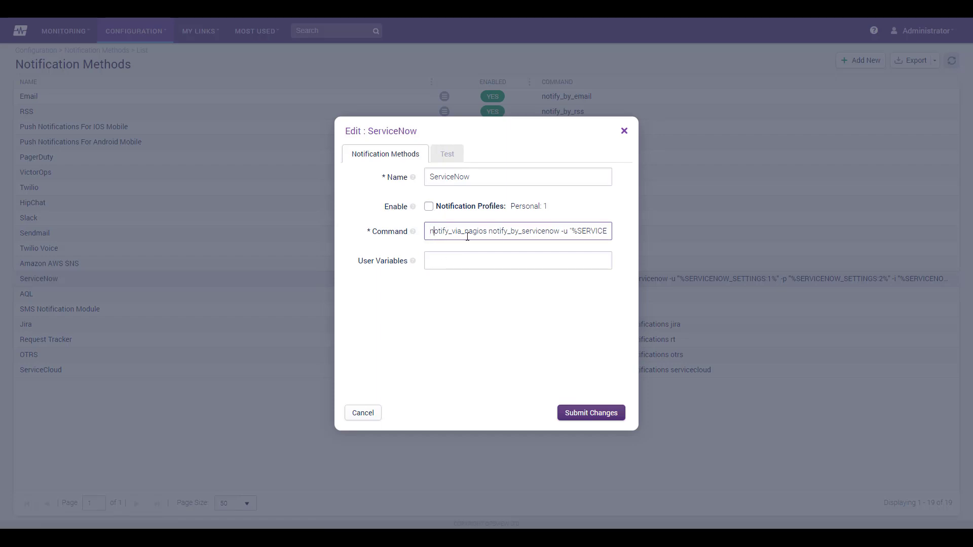
key("Right")
key("Right")
key("Right")
key("Right")
key("Right")
key("Right")
key("Right")
key("Right")
key("Right")
key("Right")
key("Right")
key("Right")
key("Right")
key("Right")
key("Right")
key("Right")
key("Right")
key("Right")
key("Right")
key("Right")
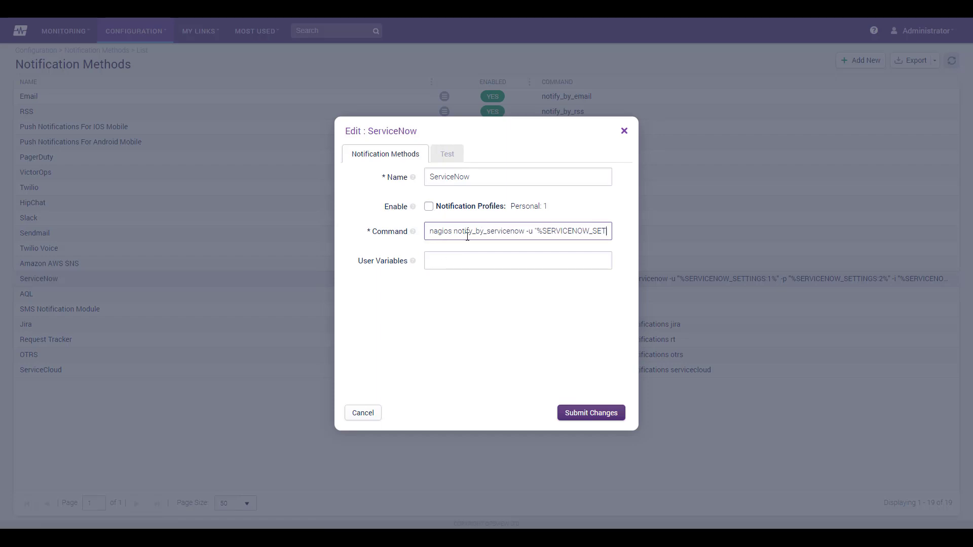
key("Right")
key("Right")
key("Right")
key("Right")
key("Right")
key("Right")
key("Right")
key("Right")
key("Right")
key("Right")
key("Right")
key("Right")
key("Right")
key("Right")
key("Right")
key("Right")
key("Right")
key("Right")
key("Right")
key("Right")
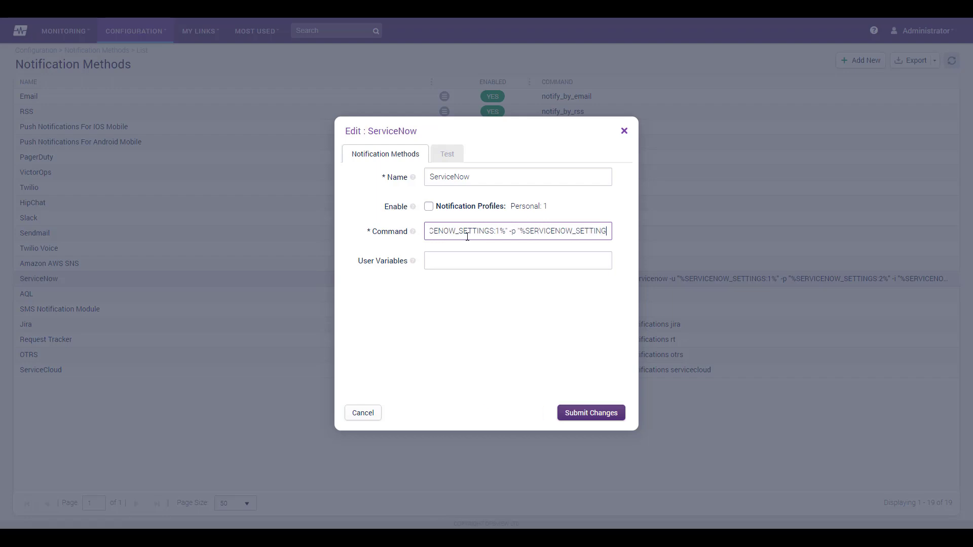
key("Right")
key("Right")
key("Right")
key("Right")
key("Right")
key("Right")
key("Right")
key("Right")
key("Right")
key("Right")
key("Right")
key("Right")
key("Right")
key("Right")
key("Right")
key("Right")
key("Right")
key("Right")
key("Right")
key("Right")
key("Right")
key("Right")
key("Right")
key("Right")
key("Right")
key("Right")
key("Right")
key("Right")
key("Right")
key("Right")
key("Right")
key("Right")
key("Right")
key("Right")
key("Right")
key("Right")
key("Right")
key("Right")
key("Right")
key("Right")
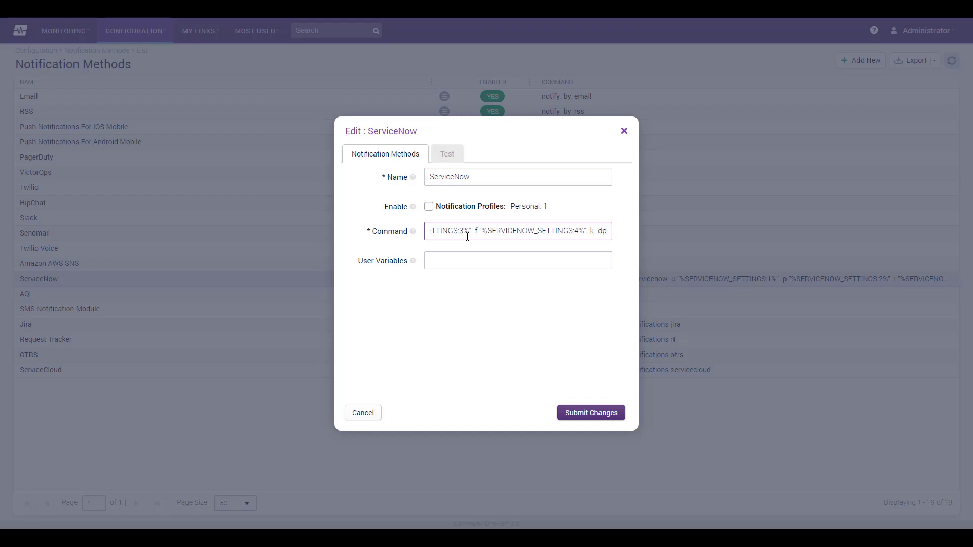
left_click(429, 207)
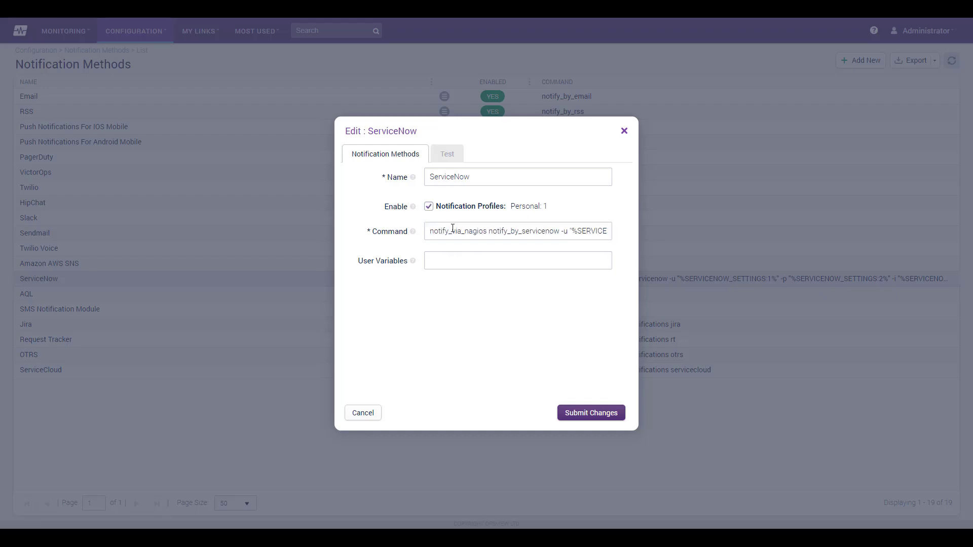
left_click(584, 414)
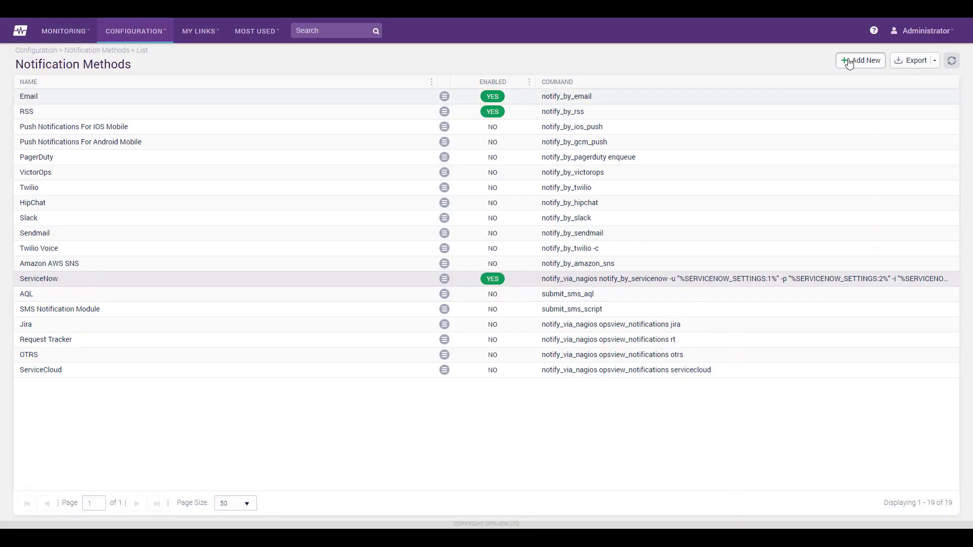
Open a new notification method form and close it without saving.
left_click(850, 62)
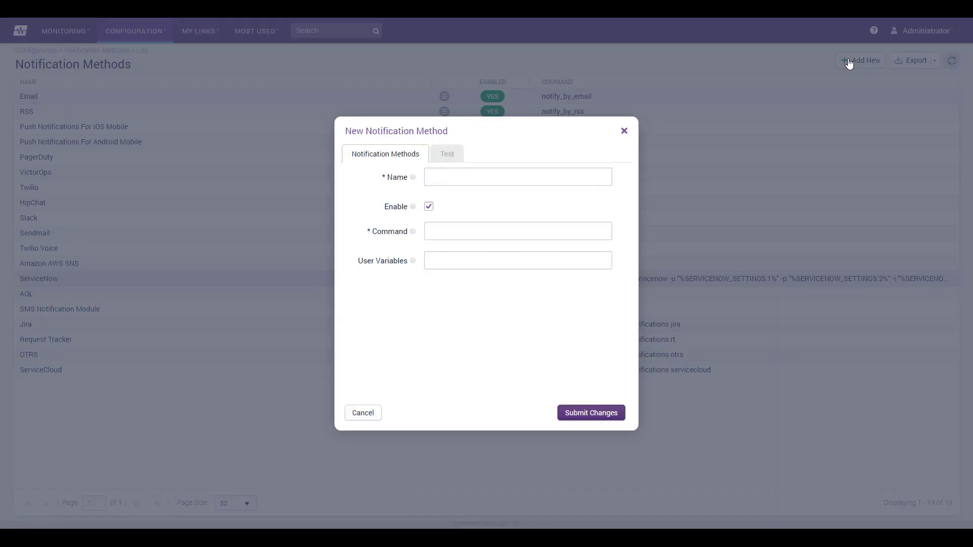
left_click(624, 131)
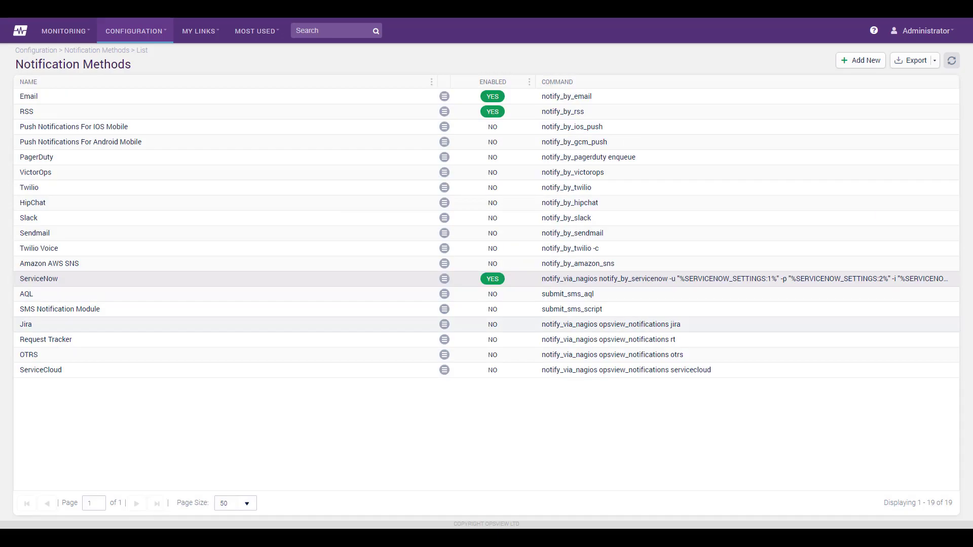
left_click(150, 33)
List admin's personal notification profiles in Users and Roles, then cancel without changes.
left_click(530, 101)
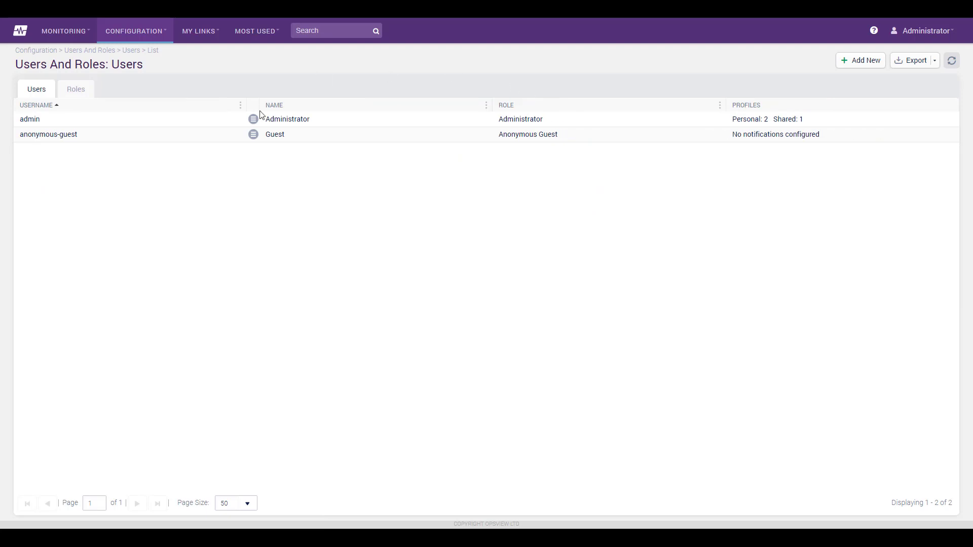
left_click(254, 119)
left_click(294, 173)
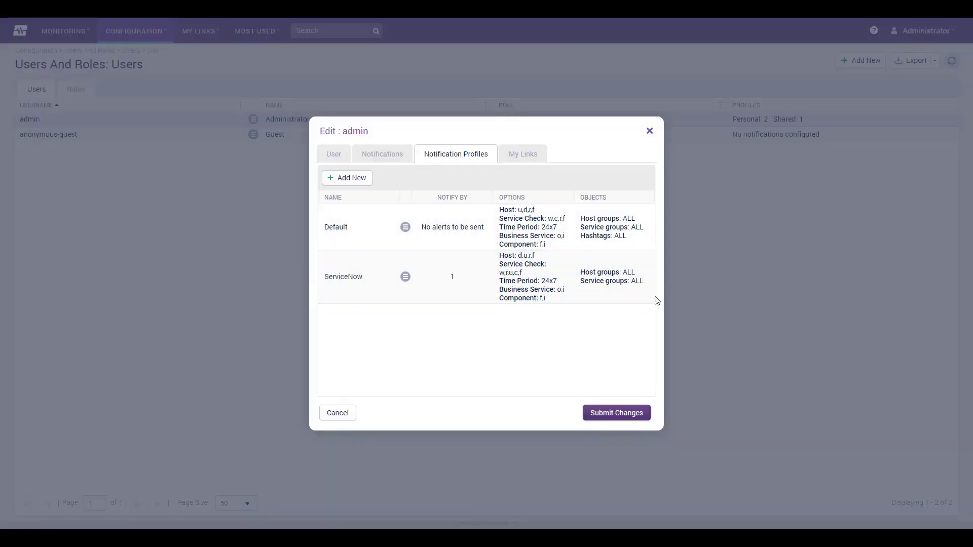
left_click(338, 414)
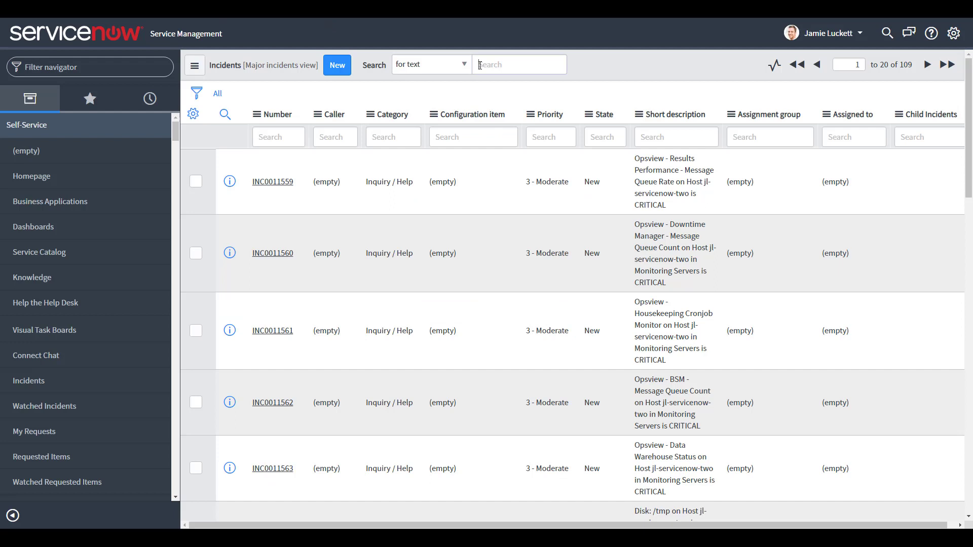
Search the incidents list for 'LAN CRITICAL'.
left_click(480, 65)
type("LAN CRITIC")
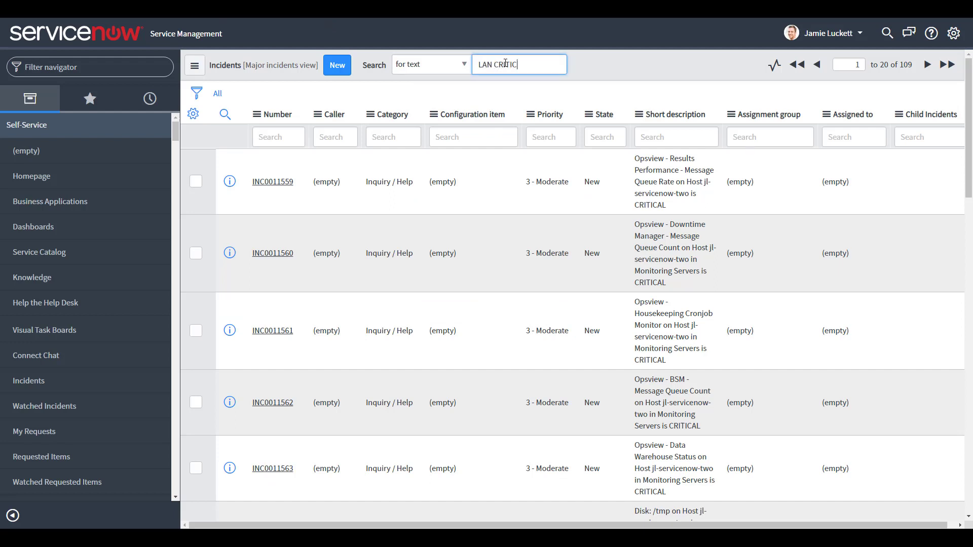
type("AL")
key("Return")
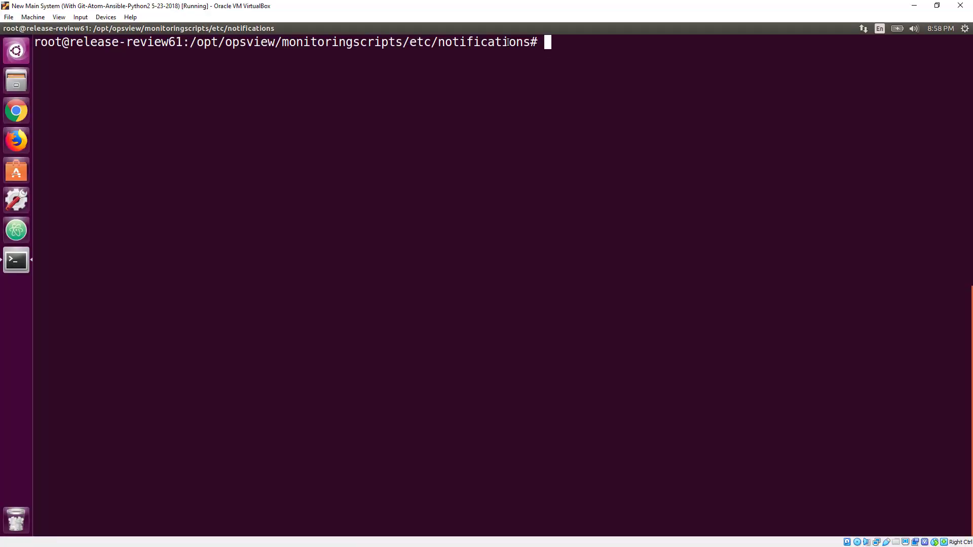
Open servicenow.yaml in vi and read down through the recovery field mappings to the last line.
type("vi servicenow.y")
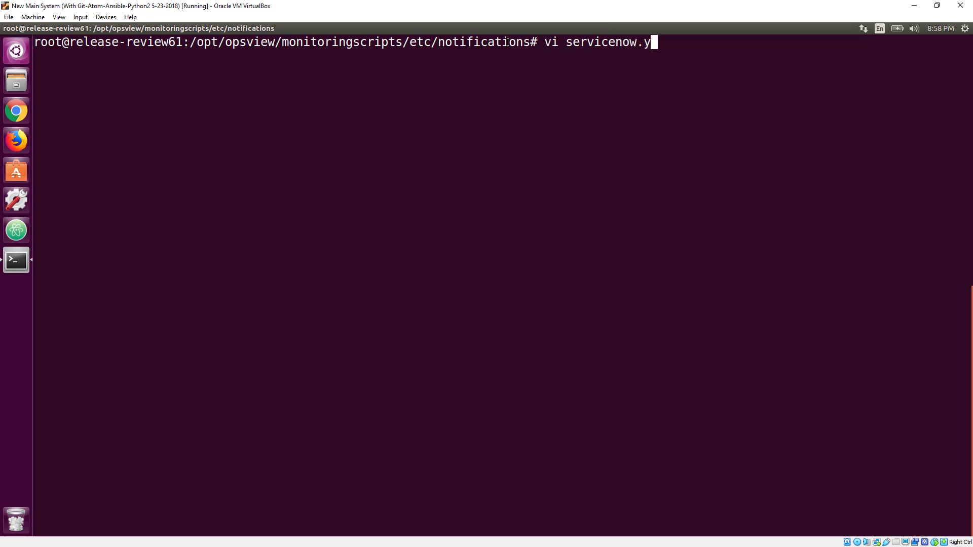
type("aml")
key("Return")
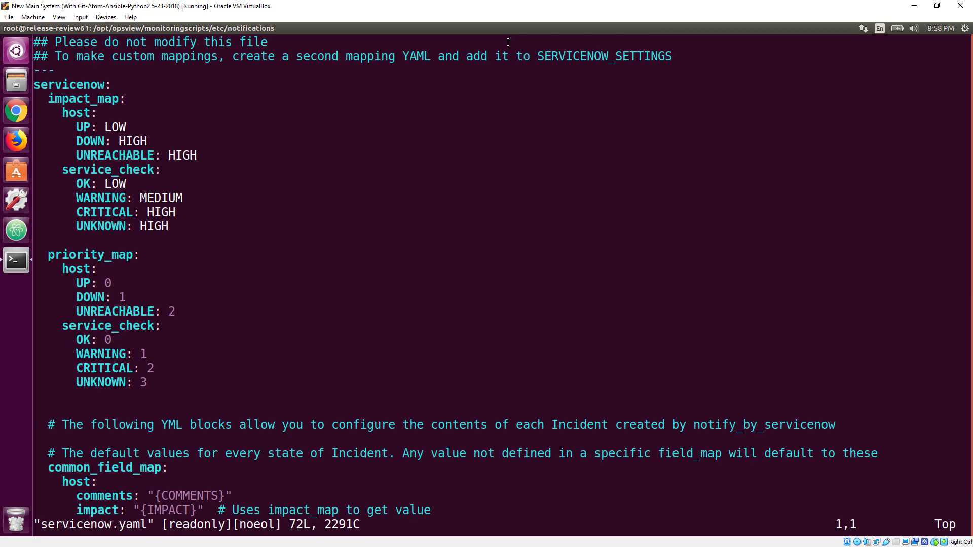
key("Down")
key("Down")
key("Down")
key("Down")
key("Down")
key("Down")
key("Down")
key("Down")
key("Down")
key("Down")
key("Down")
key("Down")
key("Down")
key("Down")
key("Down")
key("Down")
key("Down")
key("Down")
key("Down")
key("Down")
key("Down")
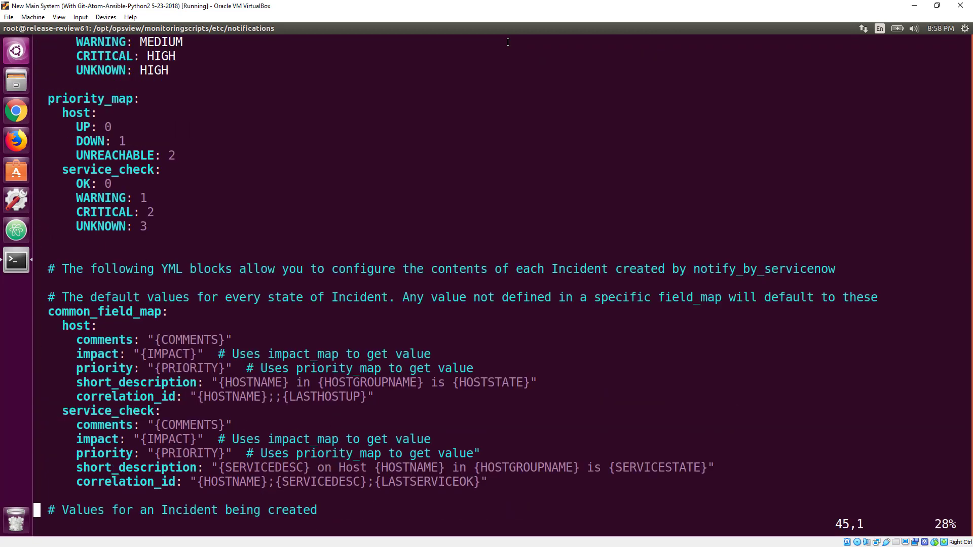
key("Down")
key("Down")
key("Down")
key("Down")
key("Down")
key("Down")
key("Down")
key("Down")
key("Down")
key("Down")
key("Down")
key("Down")
key("Down")
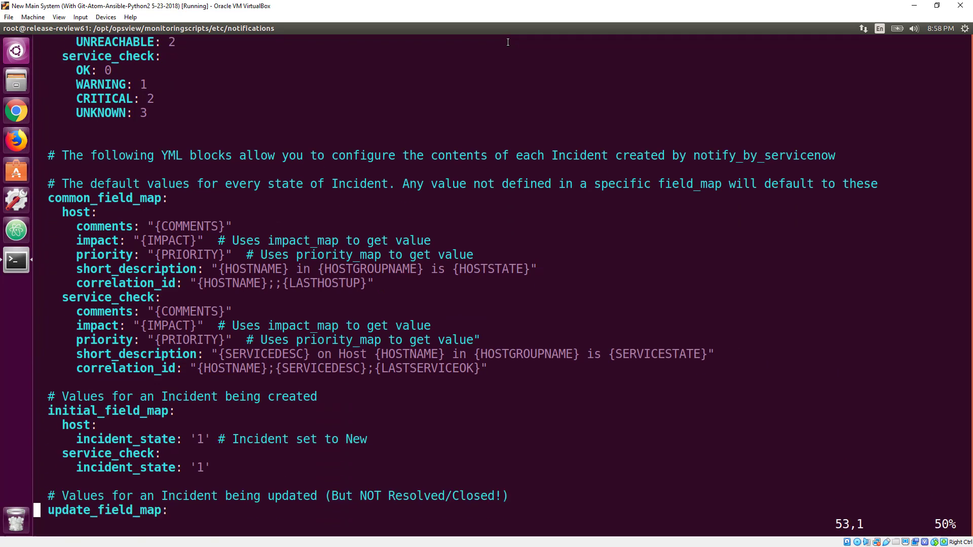
key("Down")
key("Down")
key("Down")
key("Down")
key("Down")
key("Down")
key("Down")
key("Down")
key("Down")
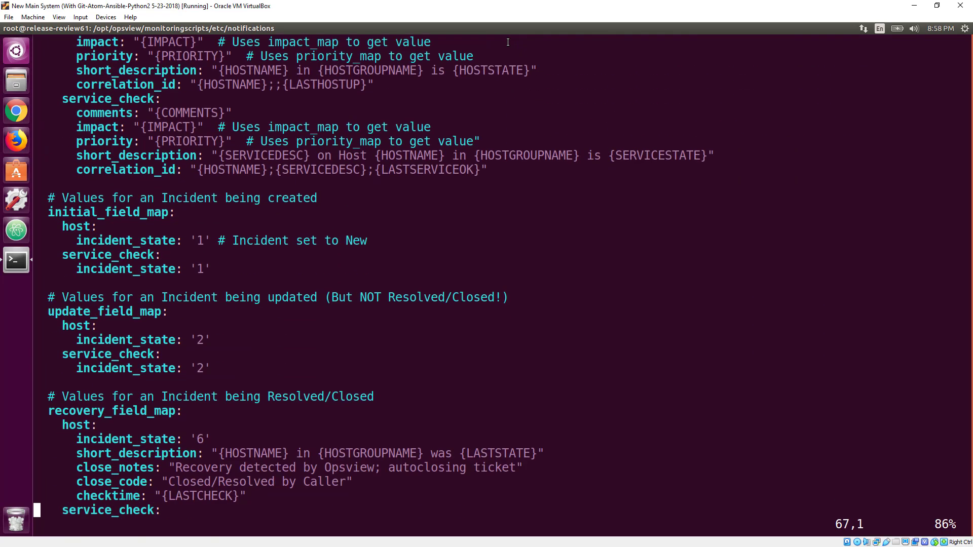
key("Down")
key("Down")
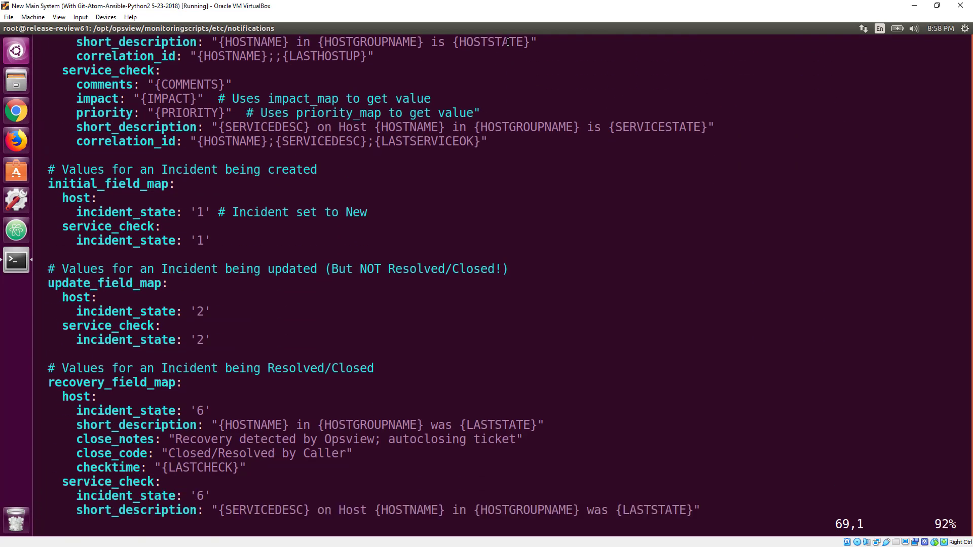
key("Down")
key("Down")
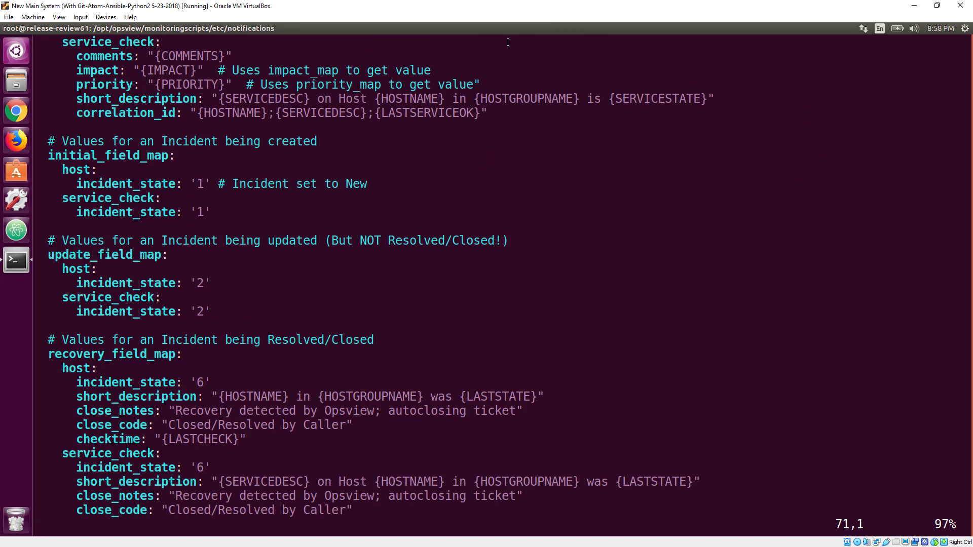
key("Down")
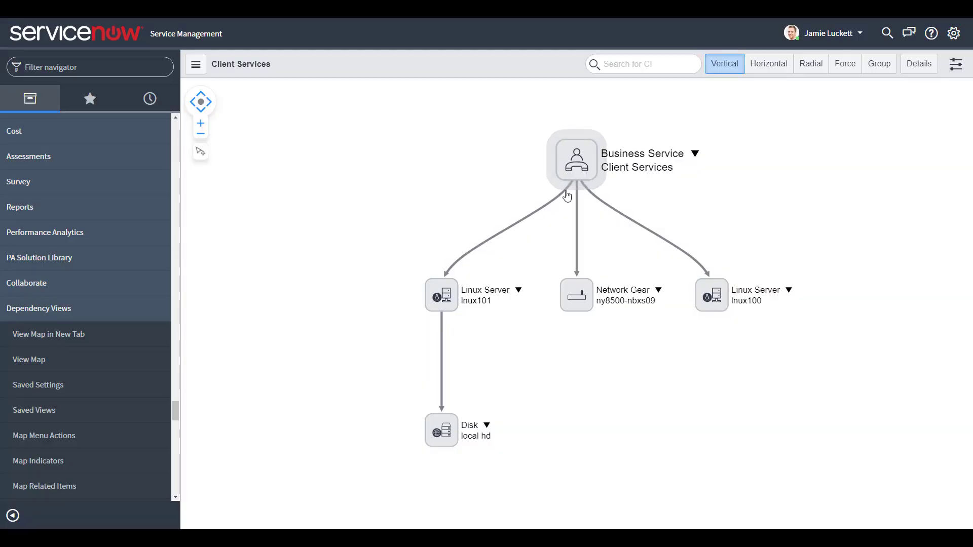
Switch the Client Services map to horizontal, then radial layout, and list all event queue records.
left_click(769, 65)
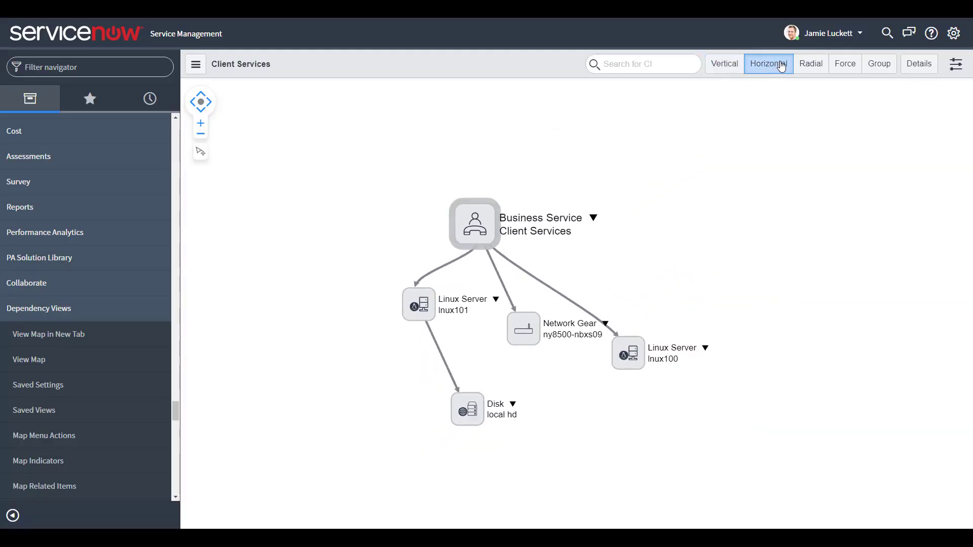
left_click(807, 66)
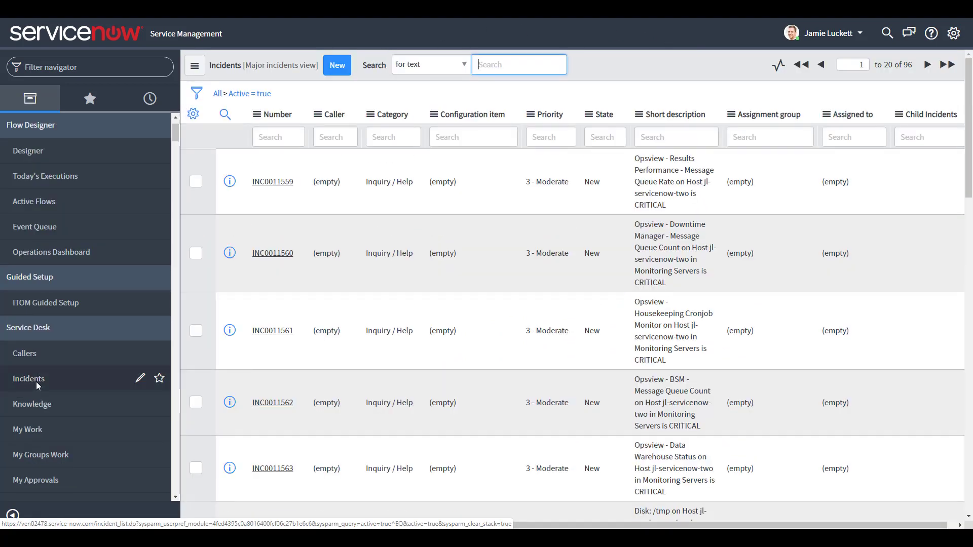
left_click(33, 227)
left_click(217, 94)
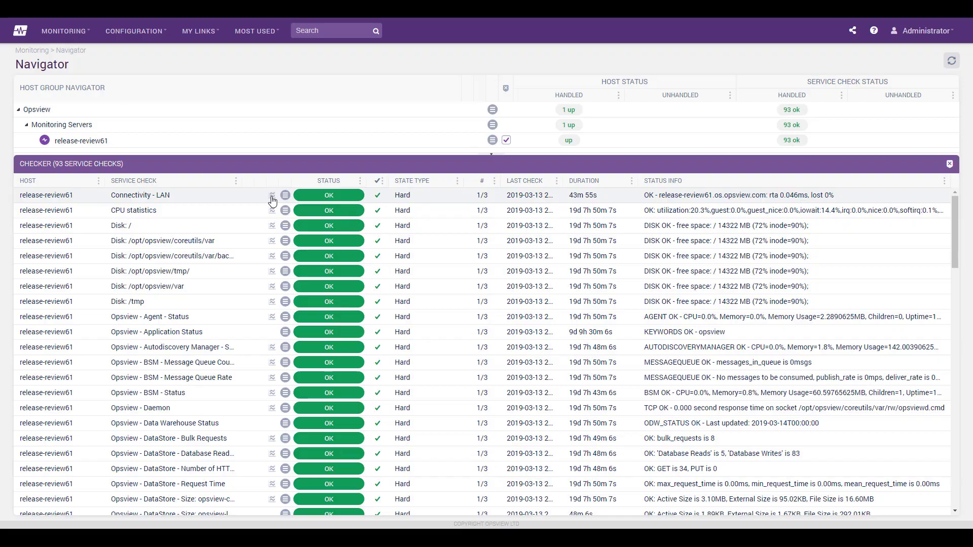
Open the Connectivity - LAN check's graph in Investigate mode from the Navigator.
left_click(272, 199)
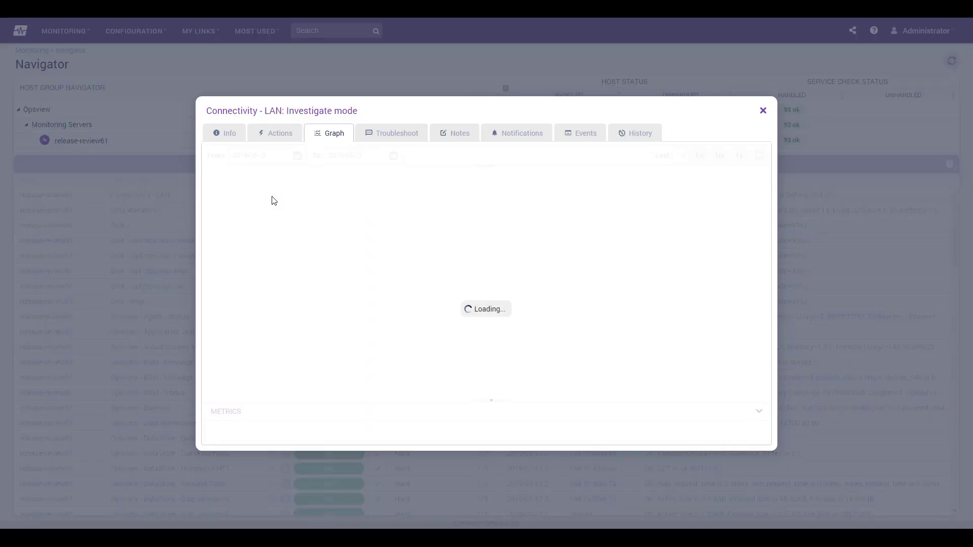